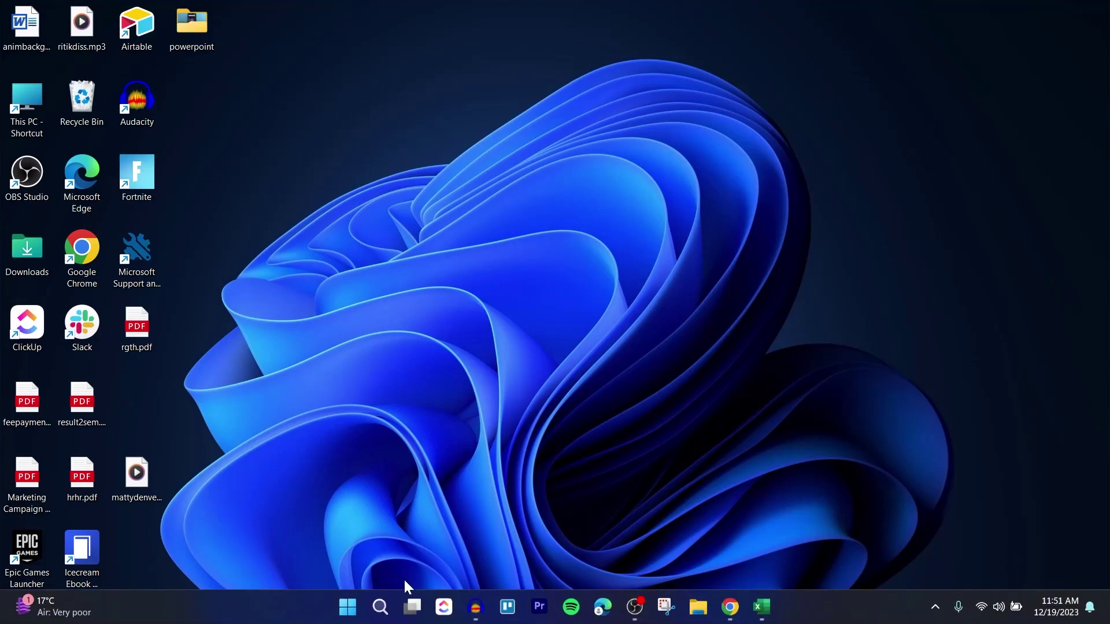
- Search Google for surveymonkey in Chrome and follow the sponsored SurveyMonkey result
{"action": "left_click", "coordinate": [734, 609]}
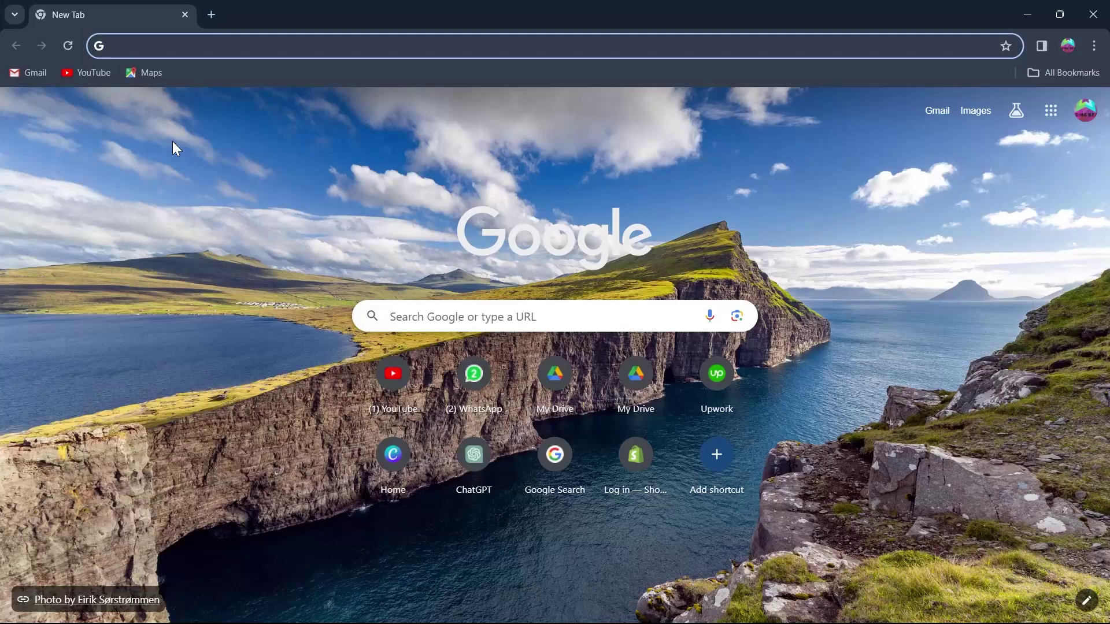
{"action": "type", "text": "s"}
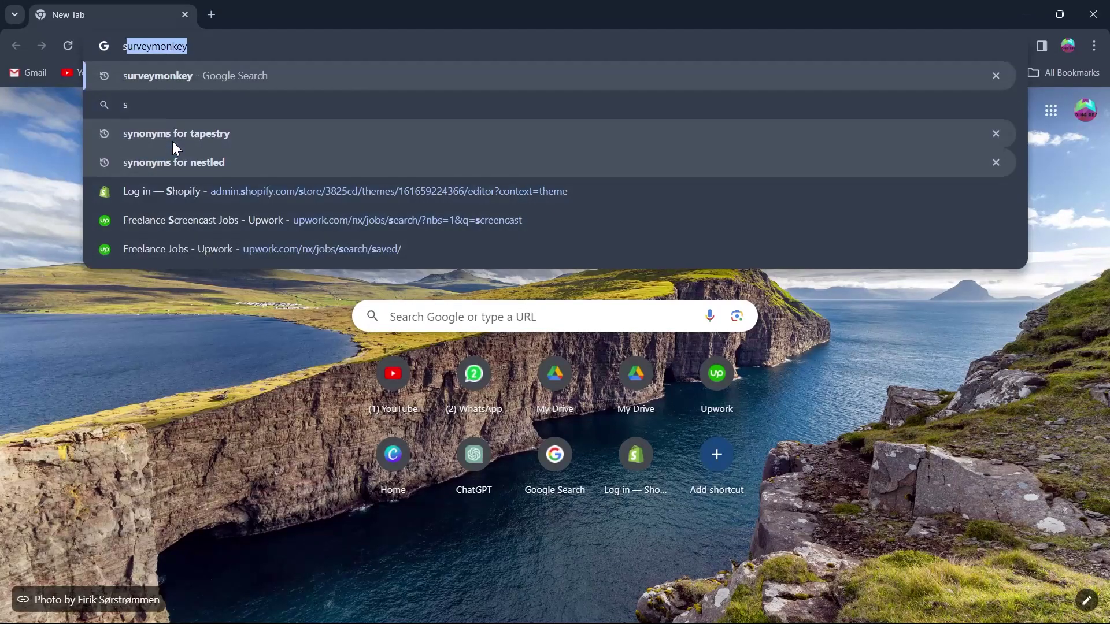
{"action": "type", "text": "urveymonkey"}
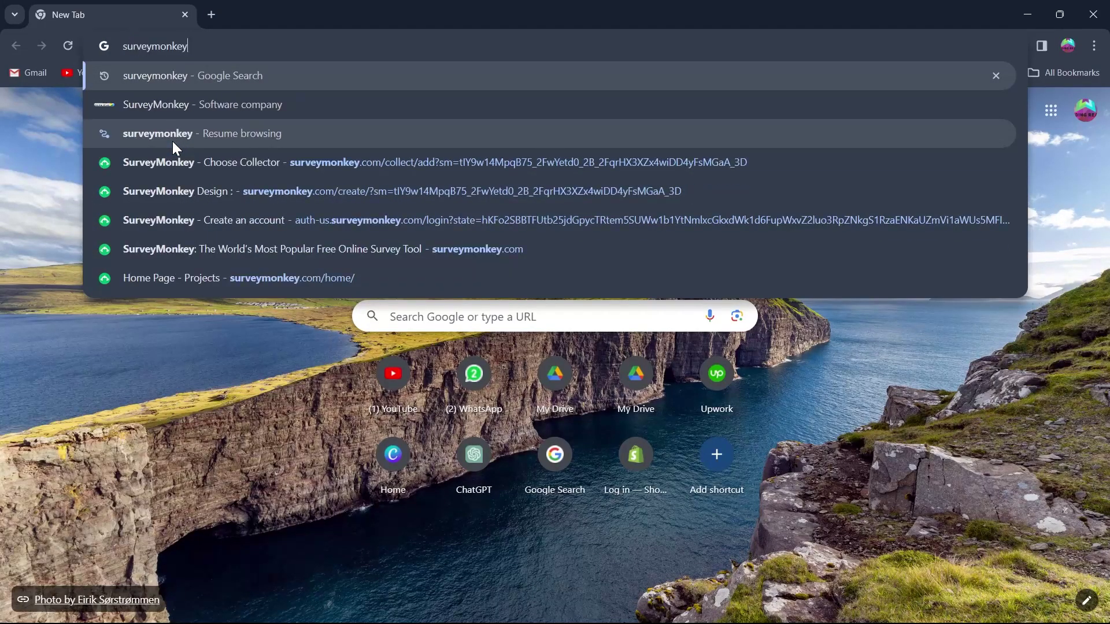
{"action": "key", "text": "Return"}
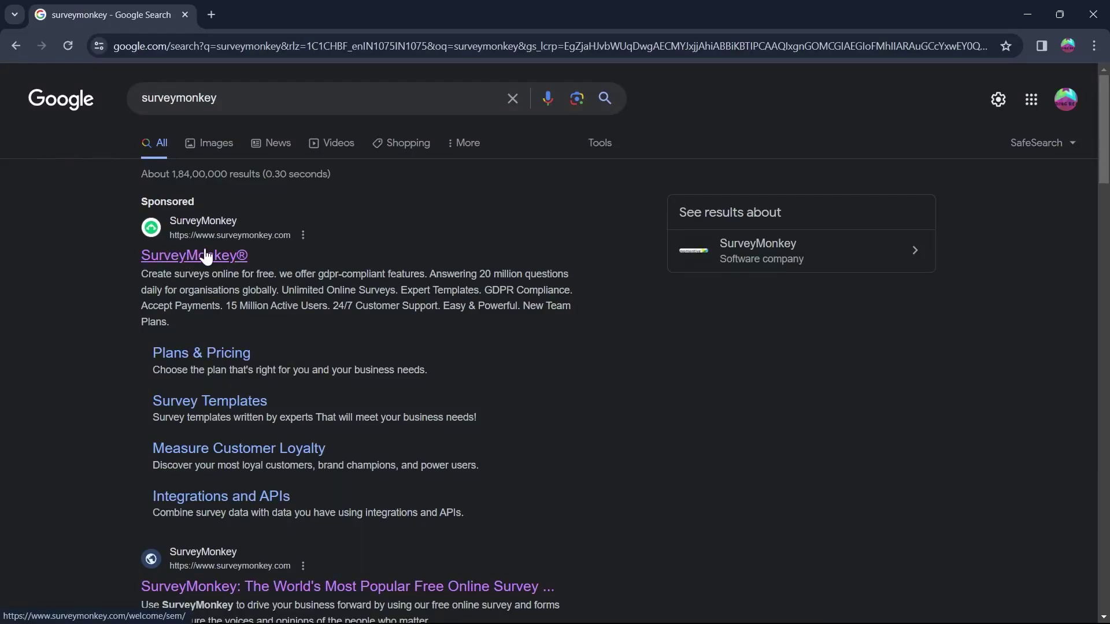
{"action": "scroll", "coordinate": [206, 252], "scroll_direction": "up", "scroll_amount": 5, "text": "ctrl"}
{"action": "scroll", "coordinate": [206, 260], "scroll_direction": "down", "scroll_amount": 2, "text": "ctrl"}
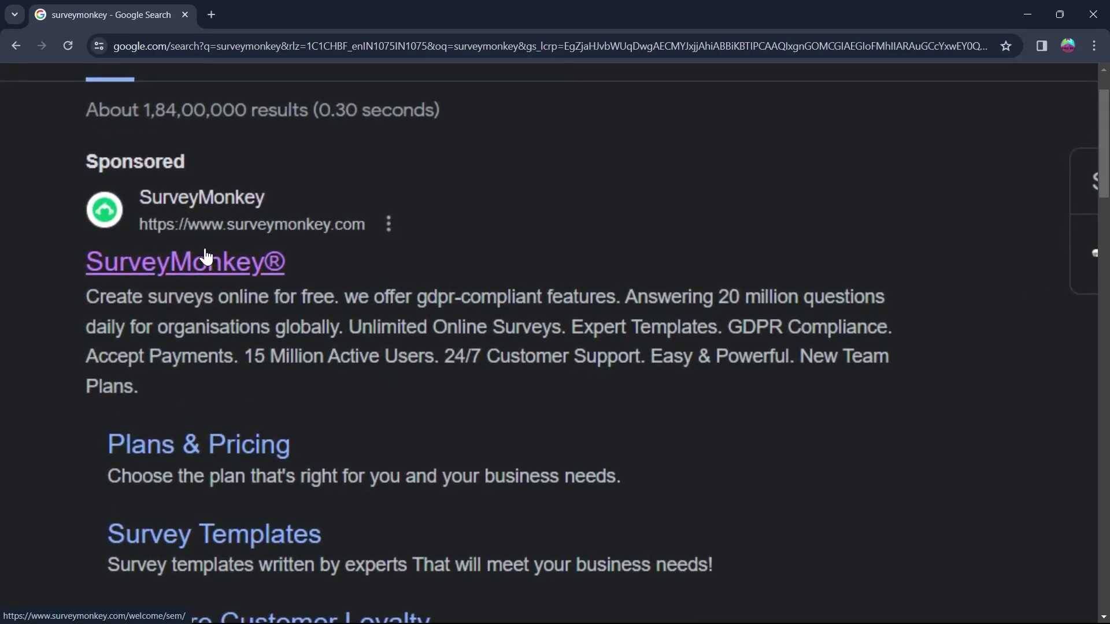
{"action": "left_click", "coordinate": [206, 271]}
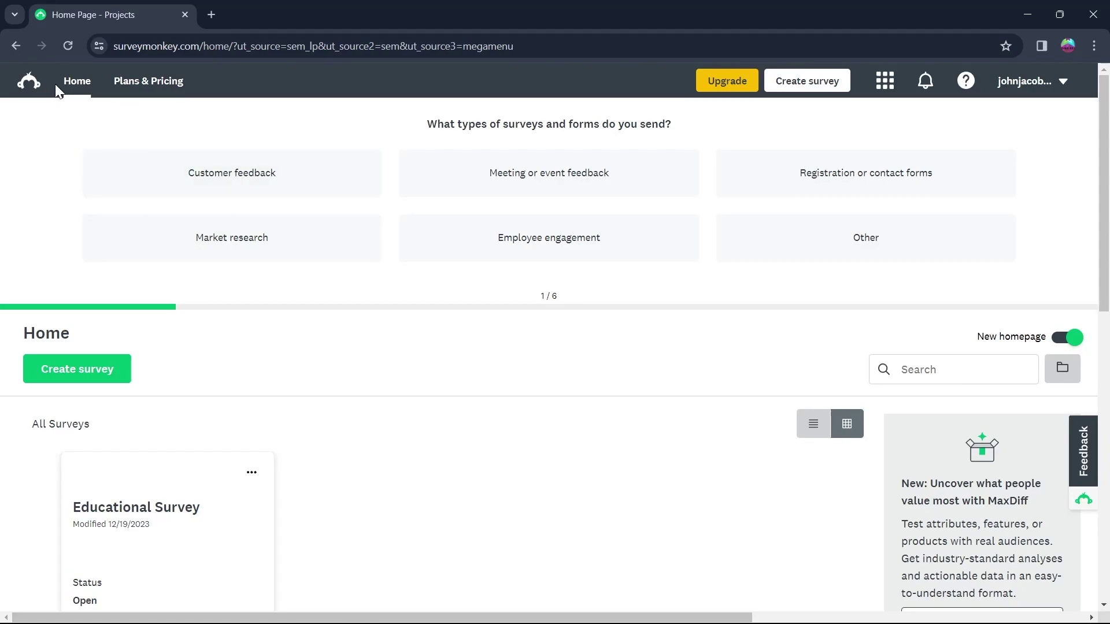
- Return to the SurveyMonkey Home dashboard and expand the username account menu
{"action": "left_click", "coordinate": [79, 83]}
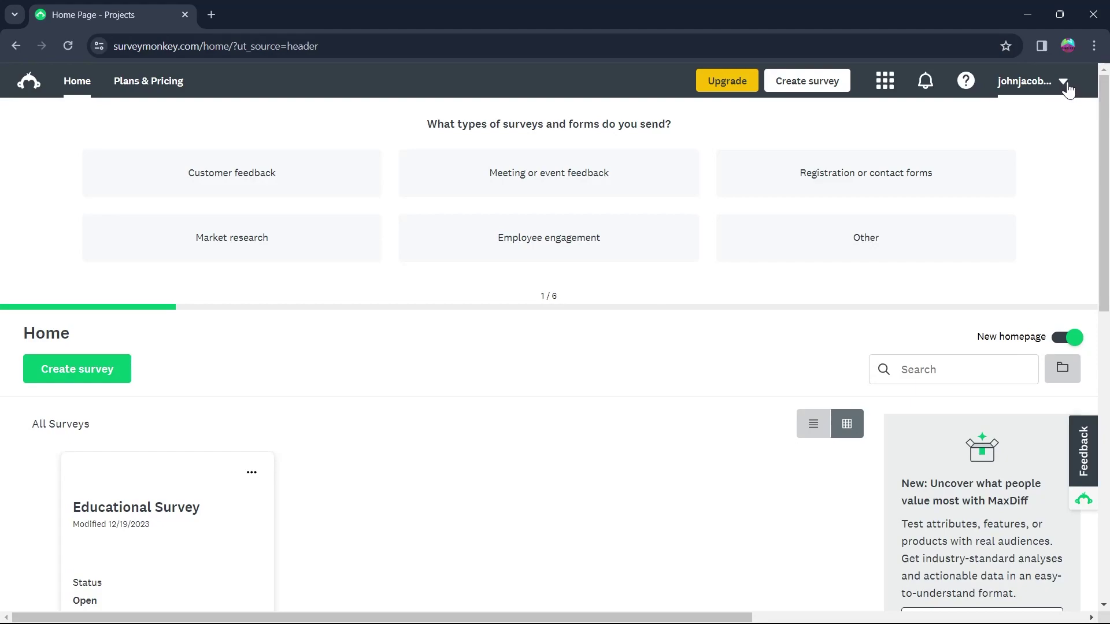
{"action": "left_click", "coordinate": [1064, 85]}
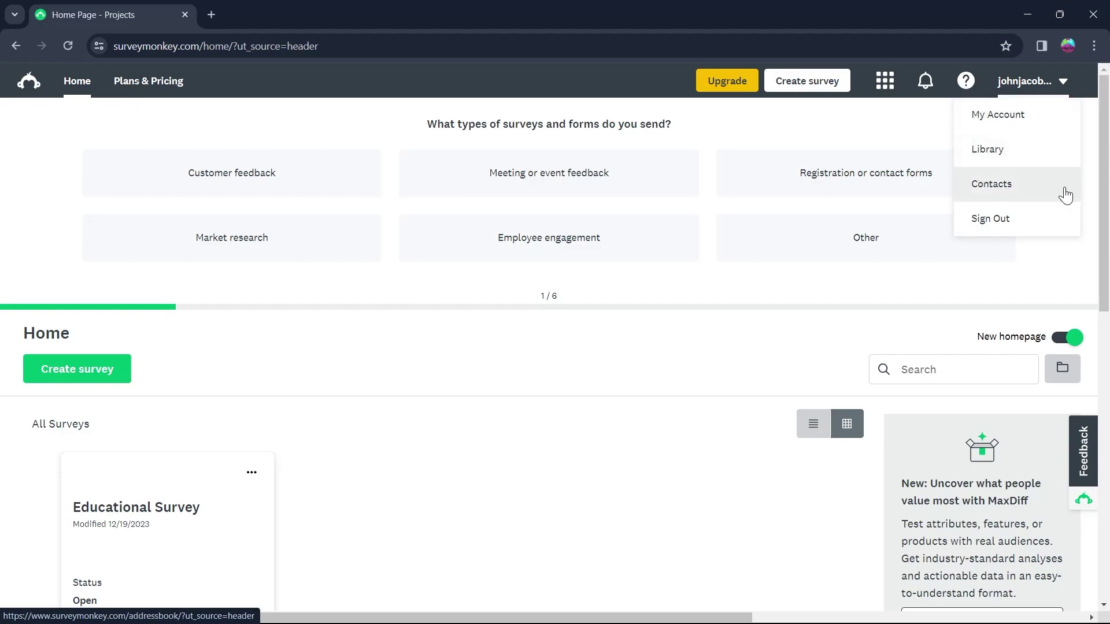
- Go to My Account and scroll down to General Preferences where Permanently Delete Account is offered
{"action": "left_click", "coordinate": [1003, 116]}
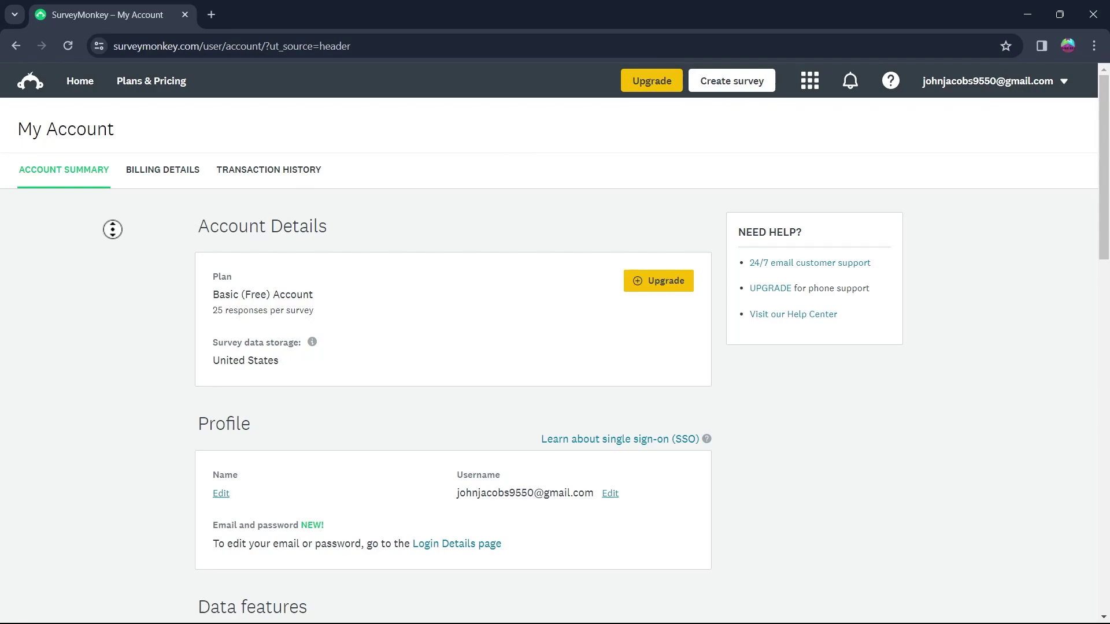
{"action": "scroll", "coordinate": [109, 265], "scroll_direction": "down", "scroll_amount": 1}
{"action": "scroll", "coordinate": [105, 291], "scroll_direction": "down", "scroll_amount": 2}
{"action": "scroll", "coordinate": [105, 292], "scroll_direction": "down", "scroll_amount": 2}
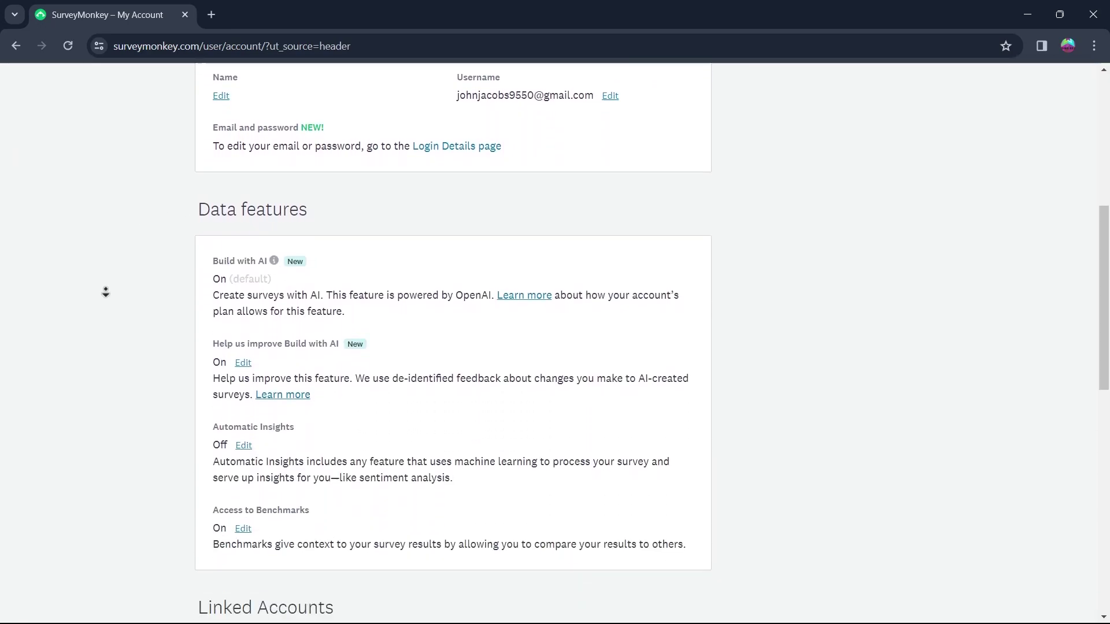
{"action": "scroll", "coordinate": [105, 292], "scroll_direction": "down", "scroll_amount": 2}
{"action": "scroll", "coordinate": [107, 291], "scroll_direction": "down", "scroll_amount": 4}
{"action": "scroll", "coordinate": [106, 288], "scroll_direction": "down", "scroll_amount": 1}
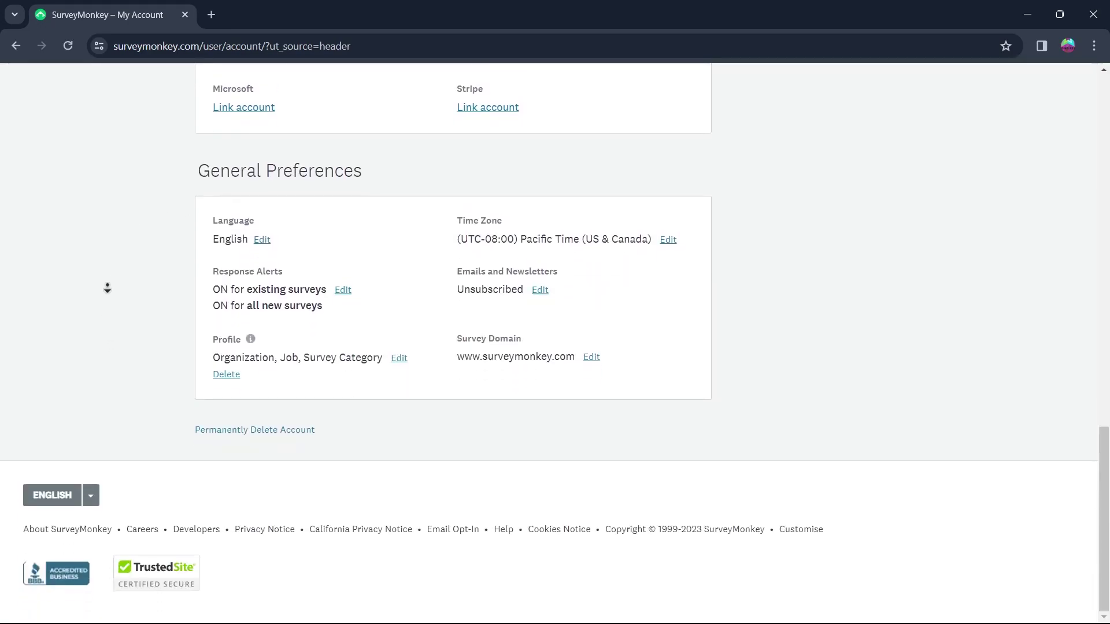
{"action": "middle_click", "coordinate": [107, 288]}
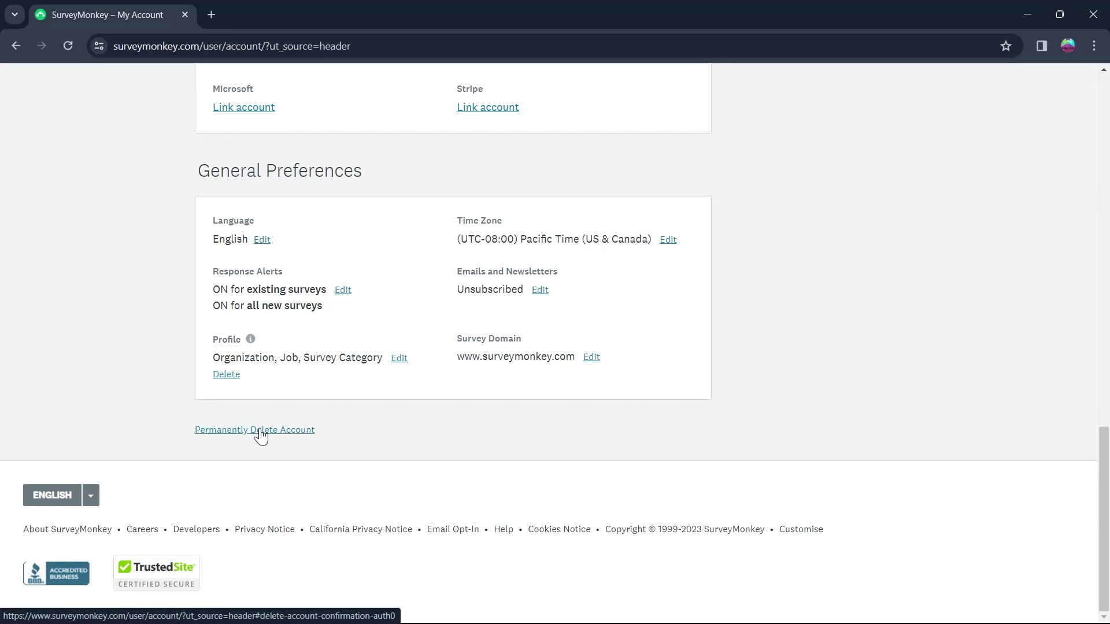
{"action": "scroll", "coordinate": [252, 444], "scroll_direction": "up", "scroll_amount": 3}
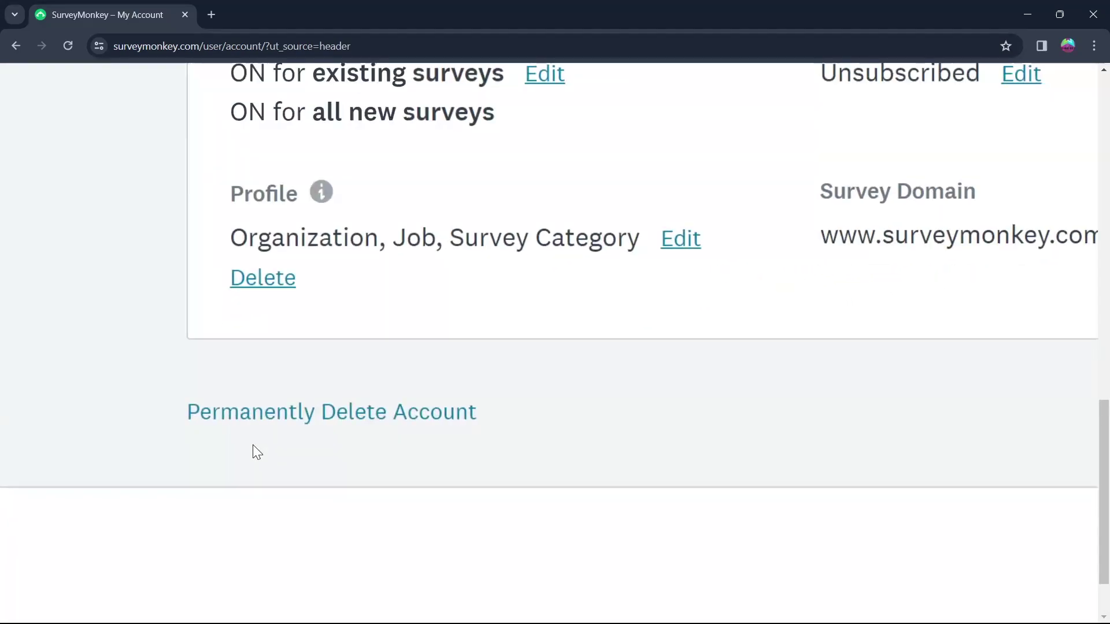
{"action": "scroll", "coordinate": [273, 423], "scroll_direction": "up", "scroll_amount": 2}
- Start Permanently Delete Account, accept both acknowledgements and continue with Next to the verification code
{"action": "left_click", "coordinate": [317, 413]}
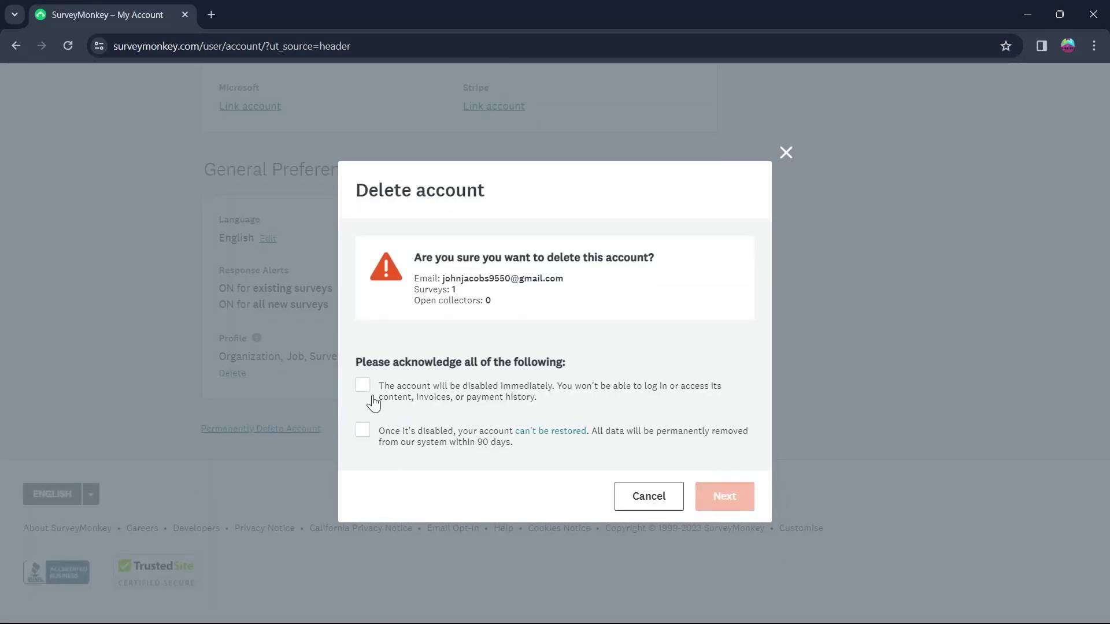
{"action": "left_click", "coordinate": [362, 433]}
{"action": "left_click", "coordinate": [729, 507]}
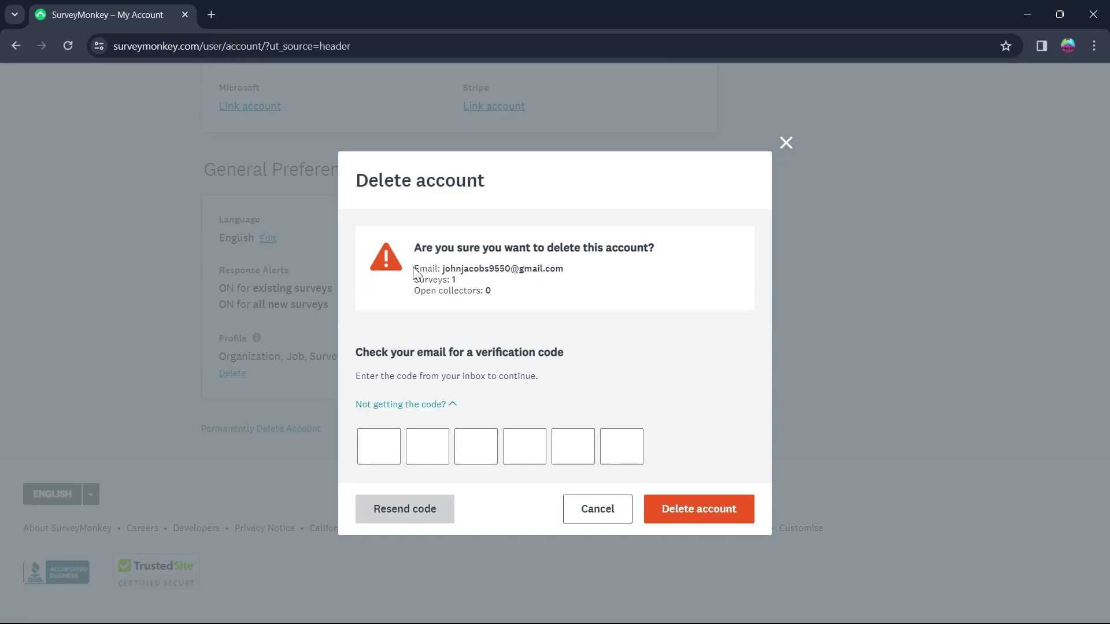
{"action": "left_click_drag", "start_coordinate": [415, 273], "coordinate": [587, 262]}
{"action": "left_click", "coordinate": [597, 340]}
{"action": "left_click", "coordinate": [381, 450]}
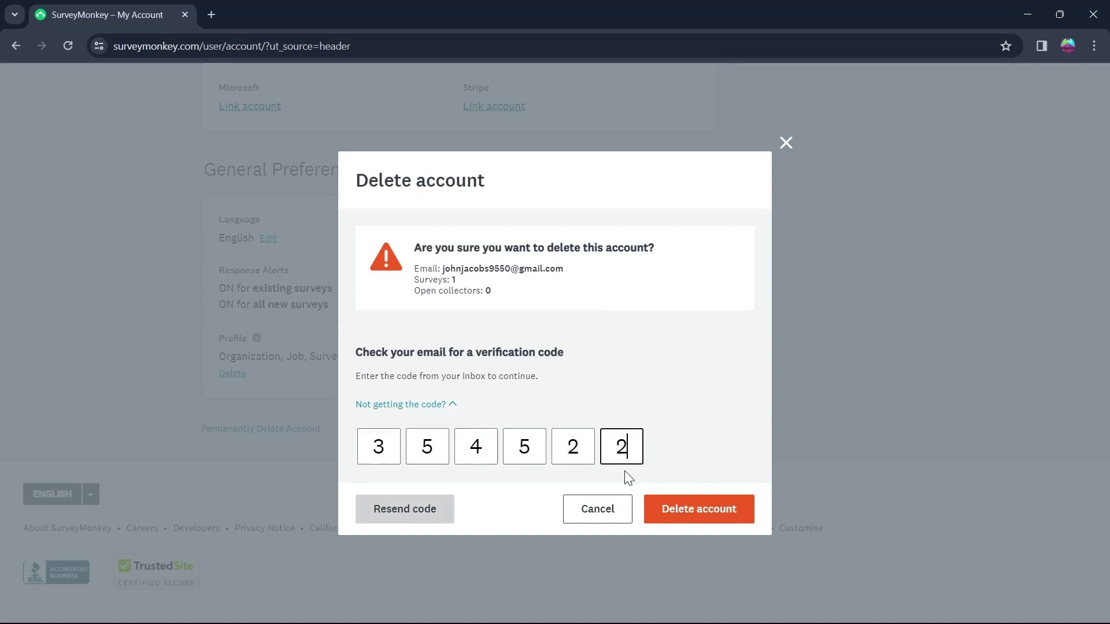
{"action": "left_click", "coordinate": [712, 513]}
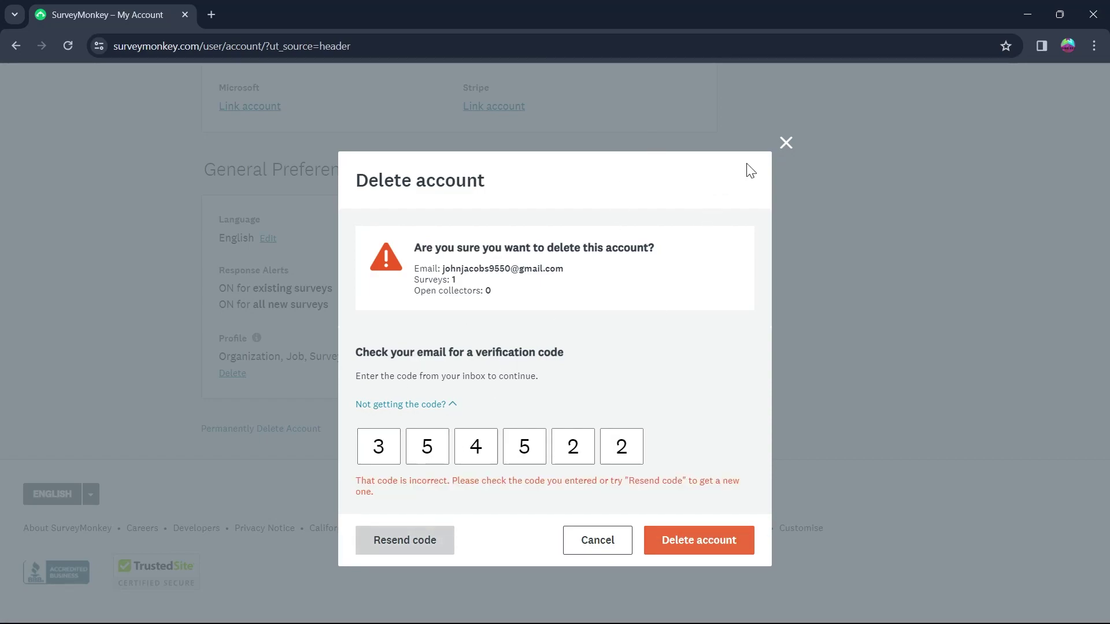
- Close the Delete account dialog and return to the Windows desktop
{"action": "left_click", "coordinate": [787, 142]}
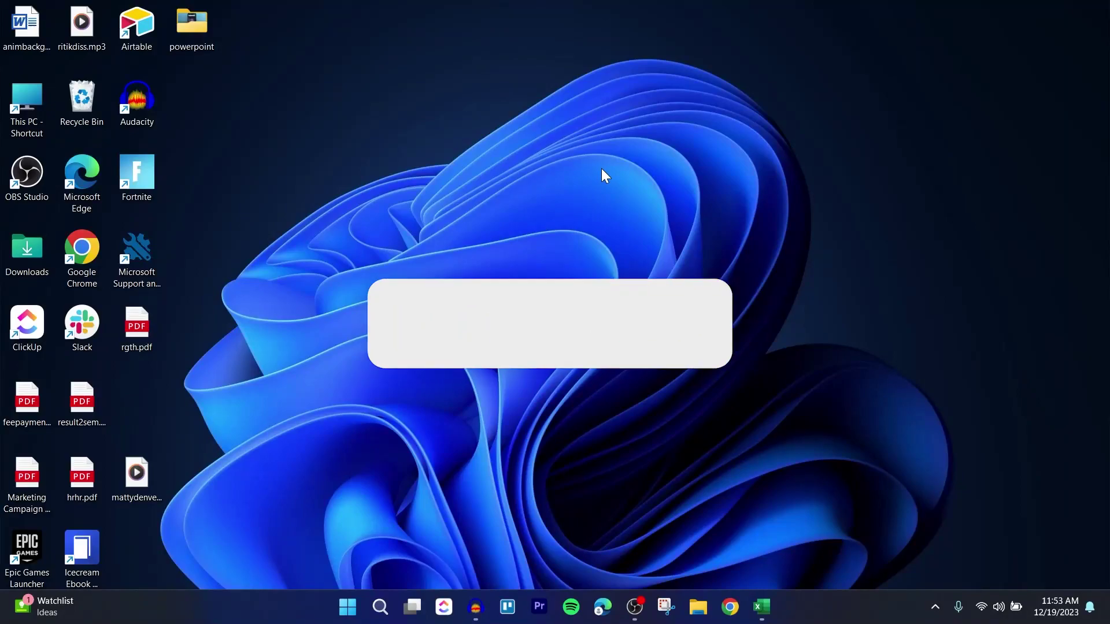
{"action": "right_click", "coordinate": [601, 168]}
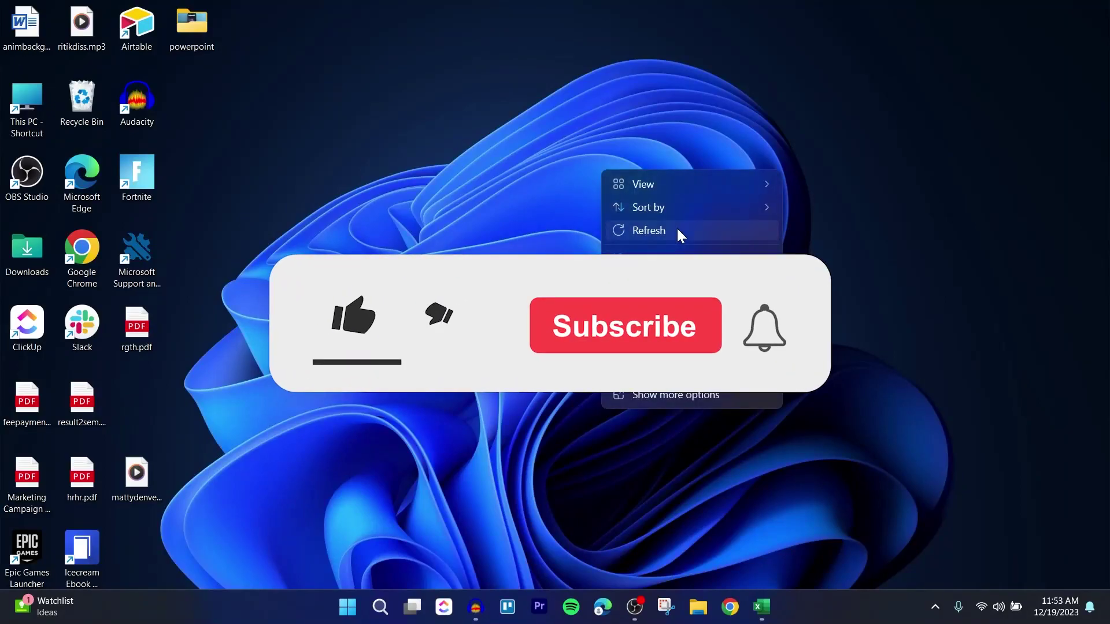
{"action": "left_click", "coordinate": [678, 232]}
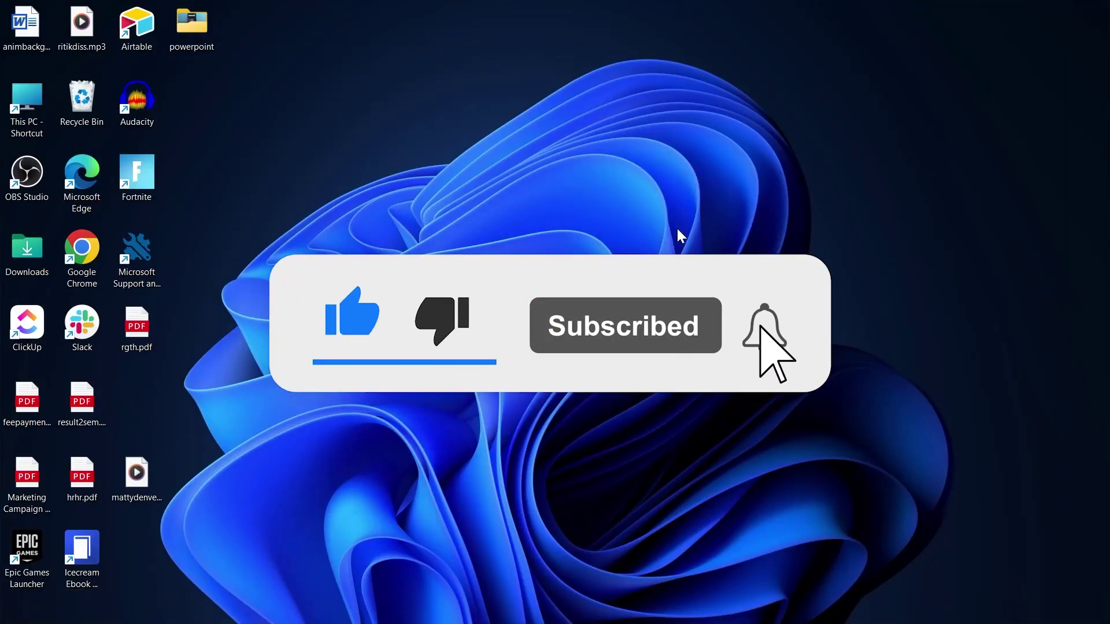